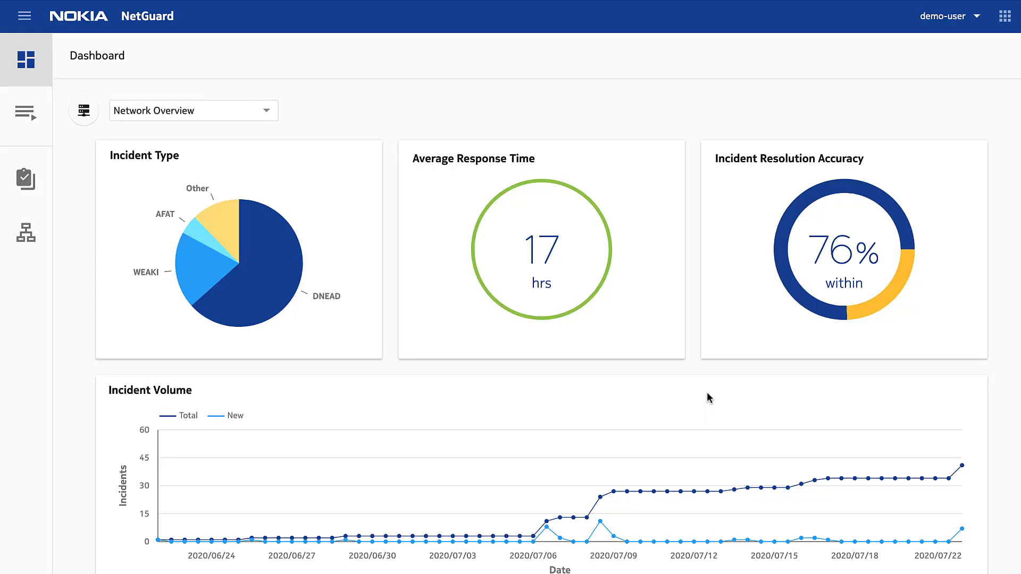
Change the dashboard view from Network Overview to My Dashboard
scroll(707, 393, "down", 3)
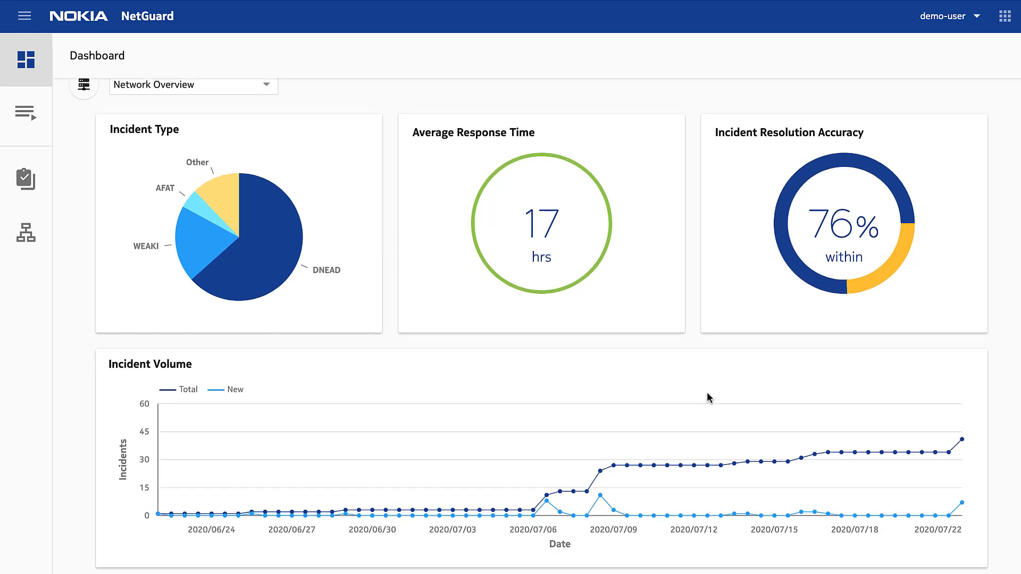
scroll(707, 397, "down", 3)
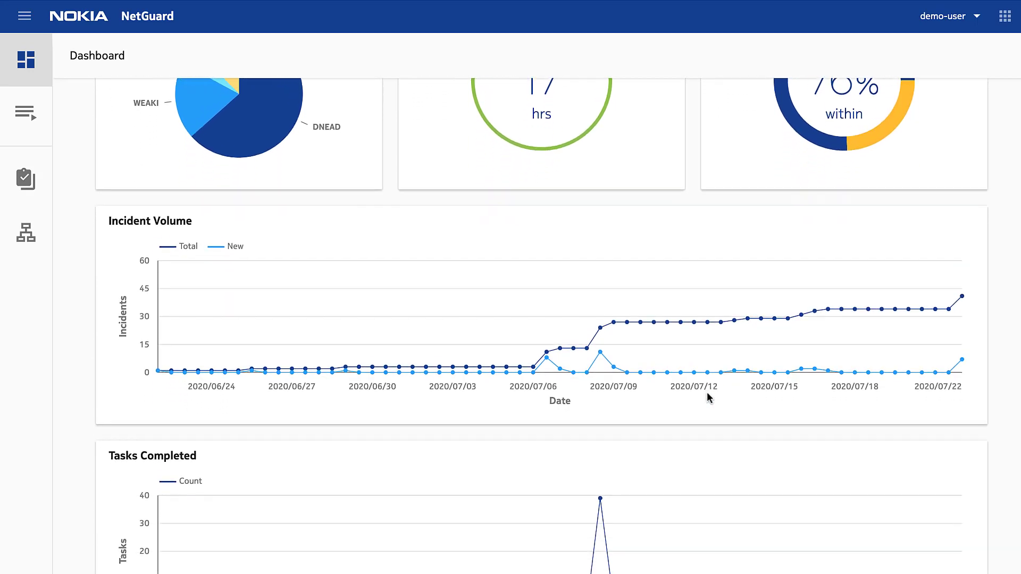
scroll(707, 397, "up", 6)
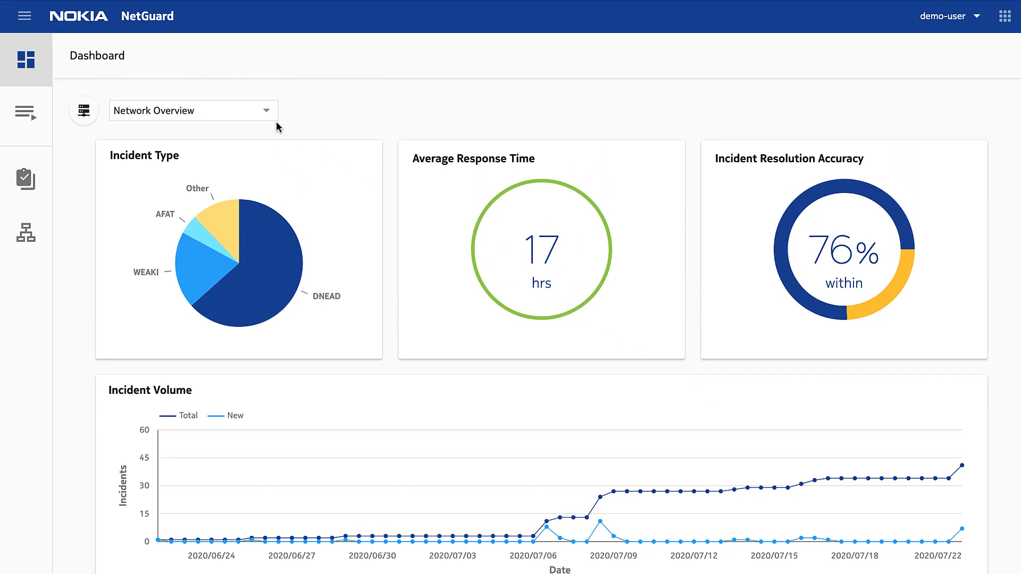
left_click(267, 117)
left_click(261, 136)
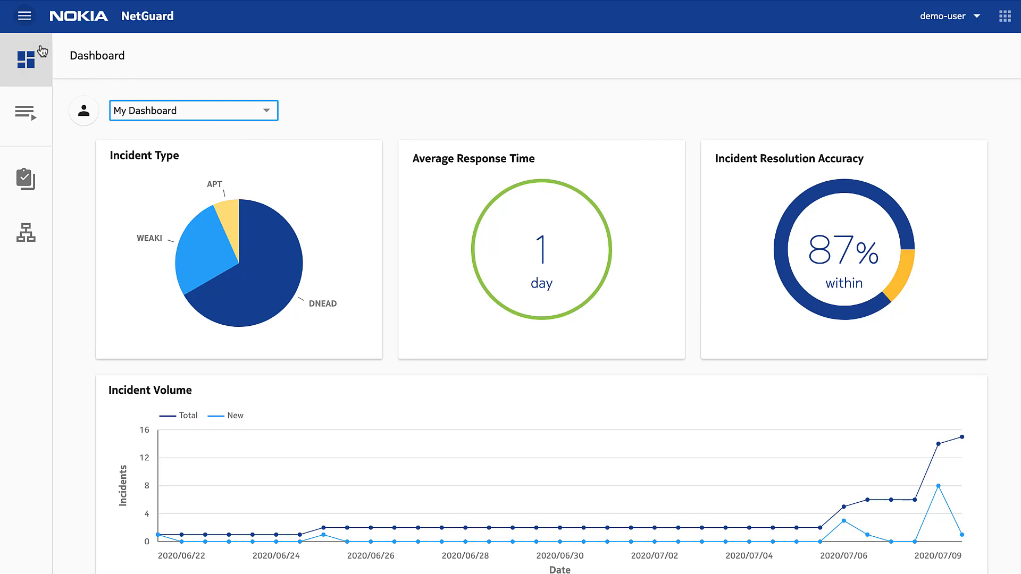
Go to Active Incidents from the side drawer and review the 8 incidents (2 claimed, 6 unclaimed)
left_click(25, 17)
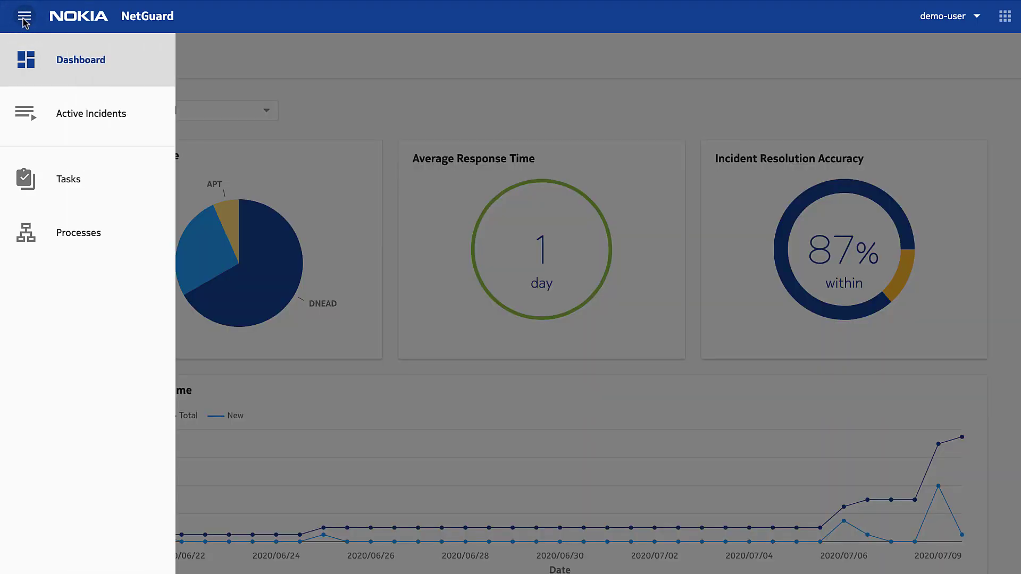
left_click(75, 115)
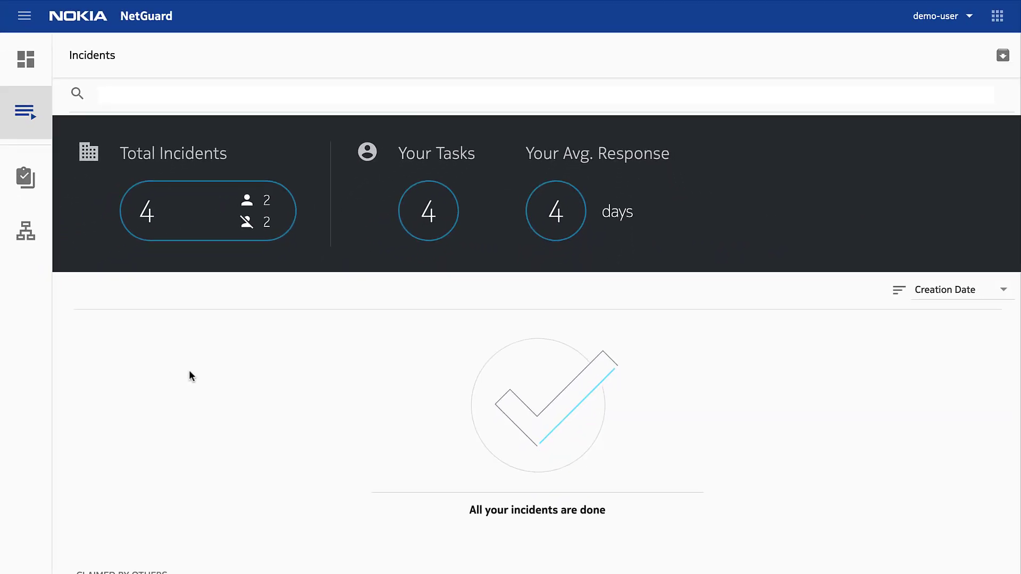
scroll(189, 376, "down", 2)
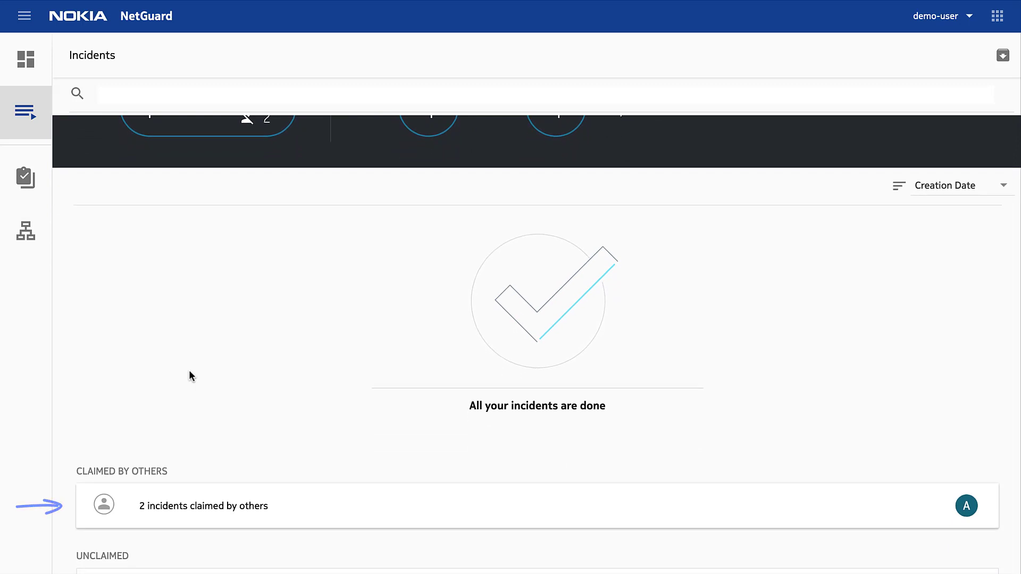
scroll(190, 376, "down", 1)
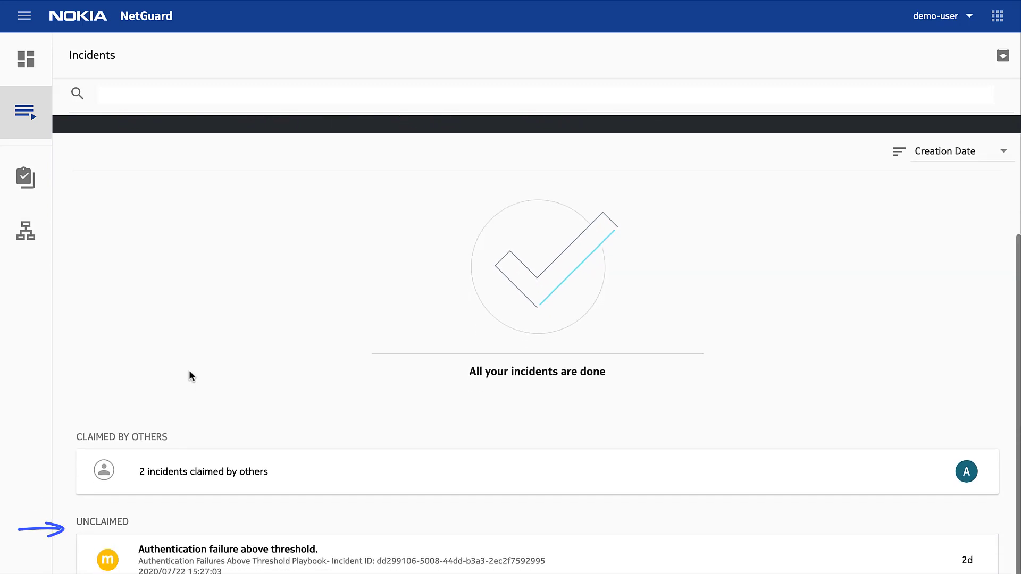
scroll(190, 376, "up", 3)
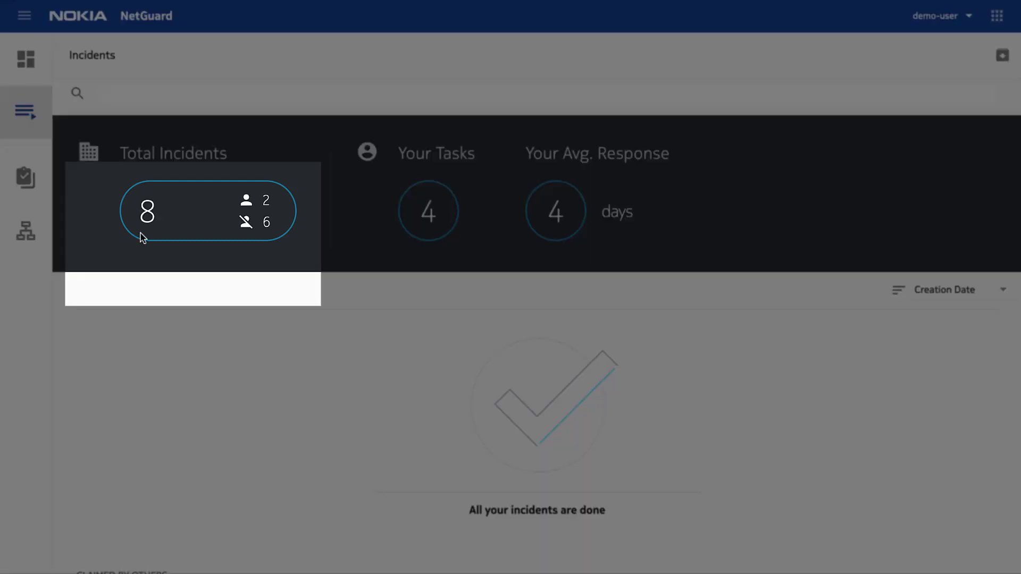
Claim the Direct NE access detected incident and open its DNEAD card under CLAIMED
scroll(142, 237, "down", 3)
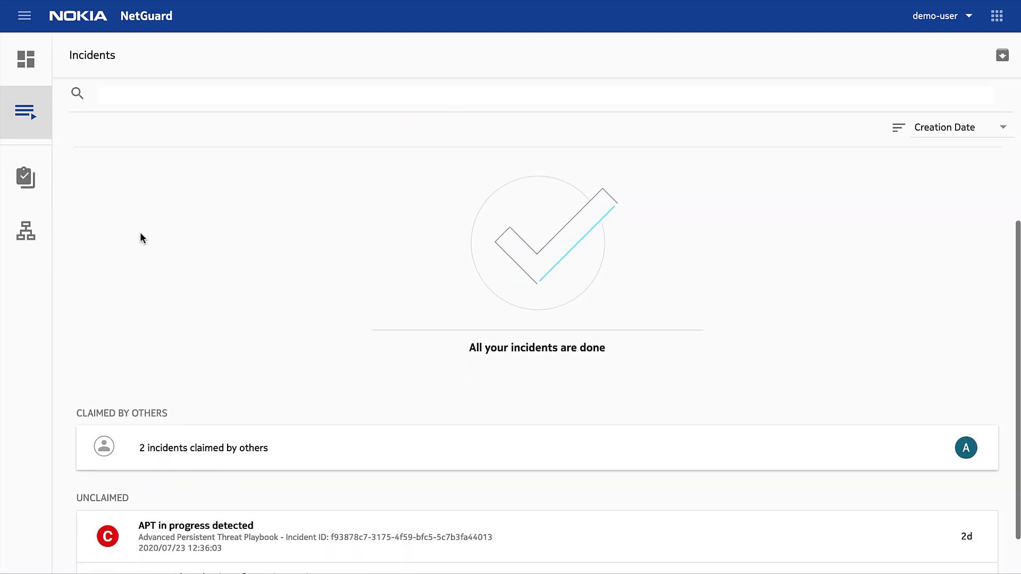
scroll(141, 234, "down", 3)
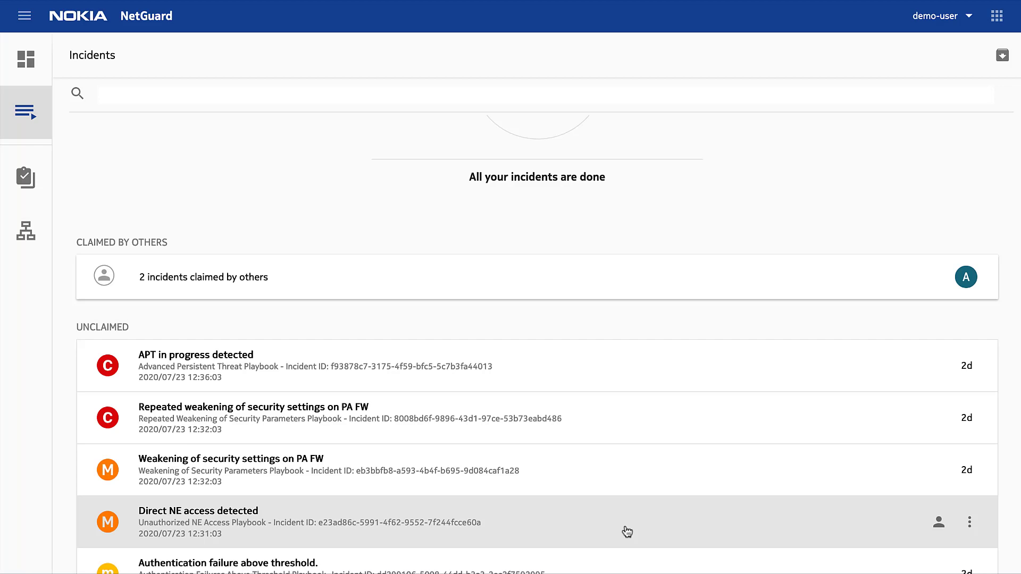
left_click(940, 521)
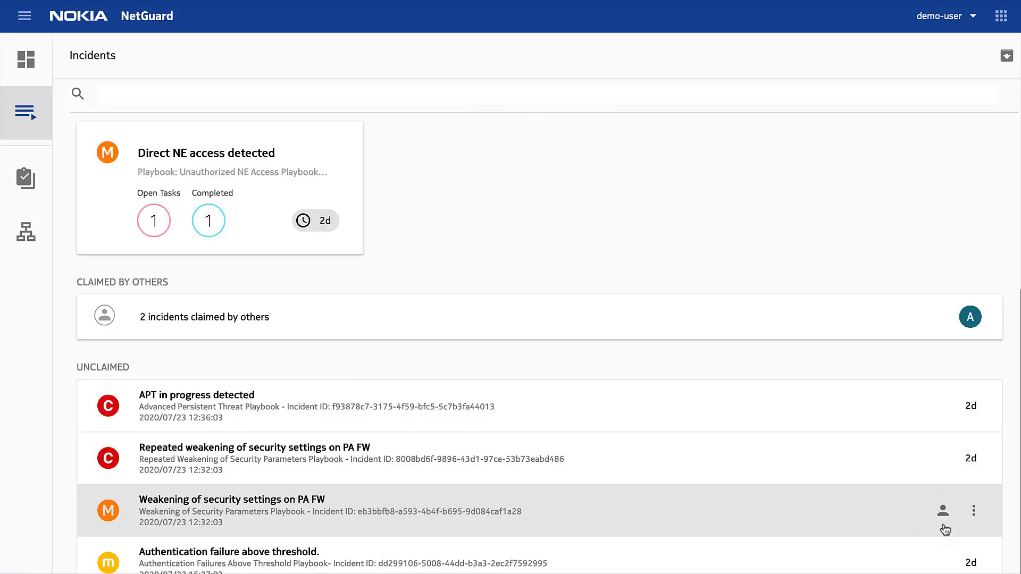
scroll(945, 529, "up", 5)
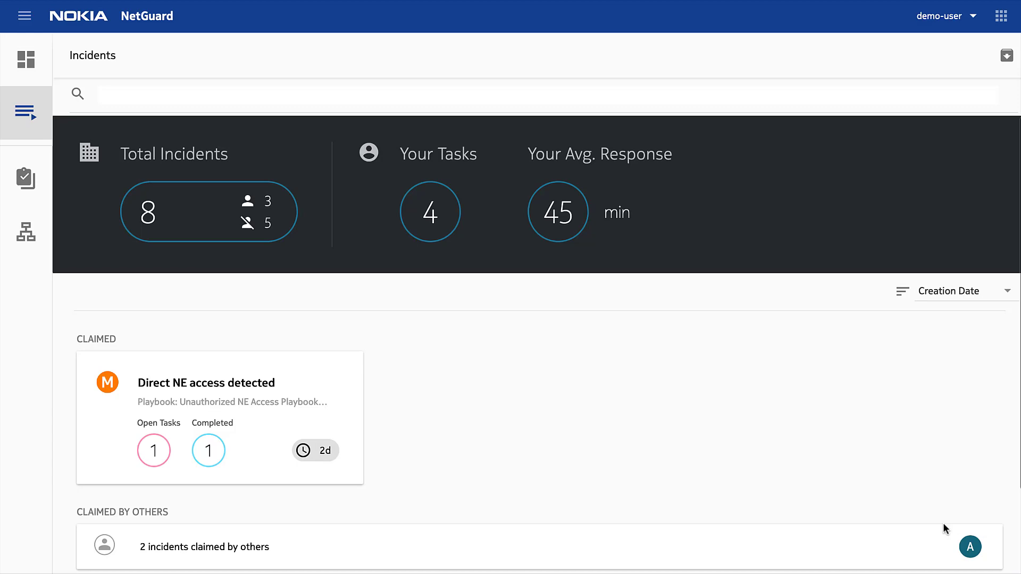
left_click(234, 381)
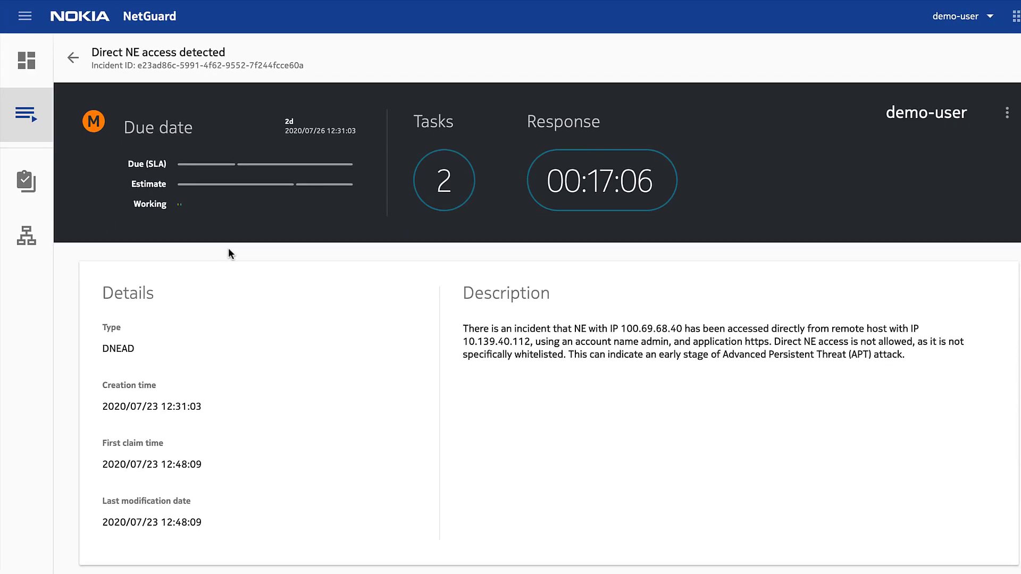
scroll(228, 247, "down", 2)
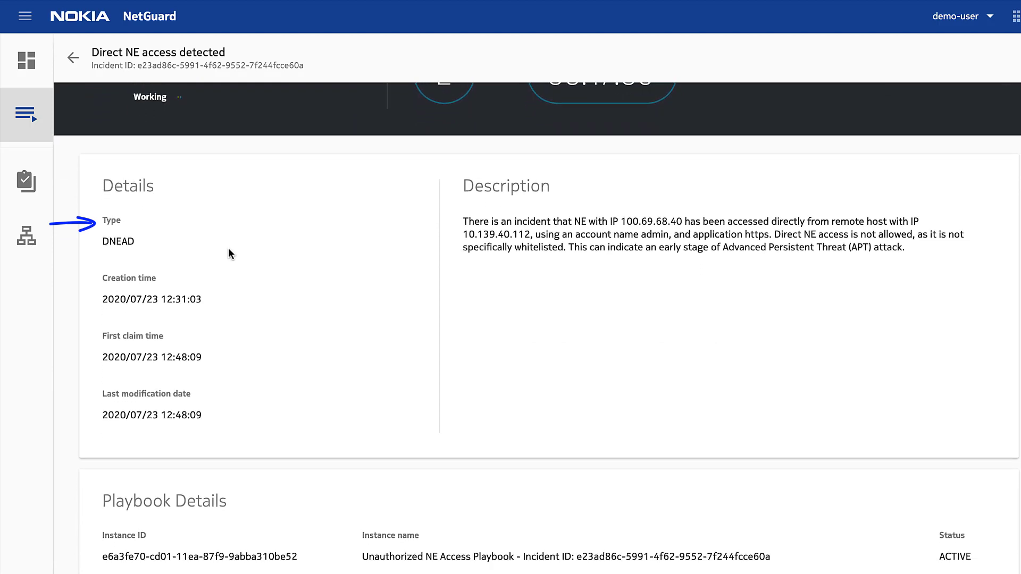
scroll(228, 248, "down", 2)
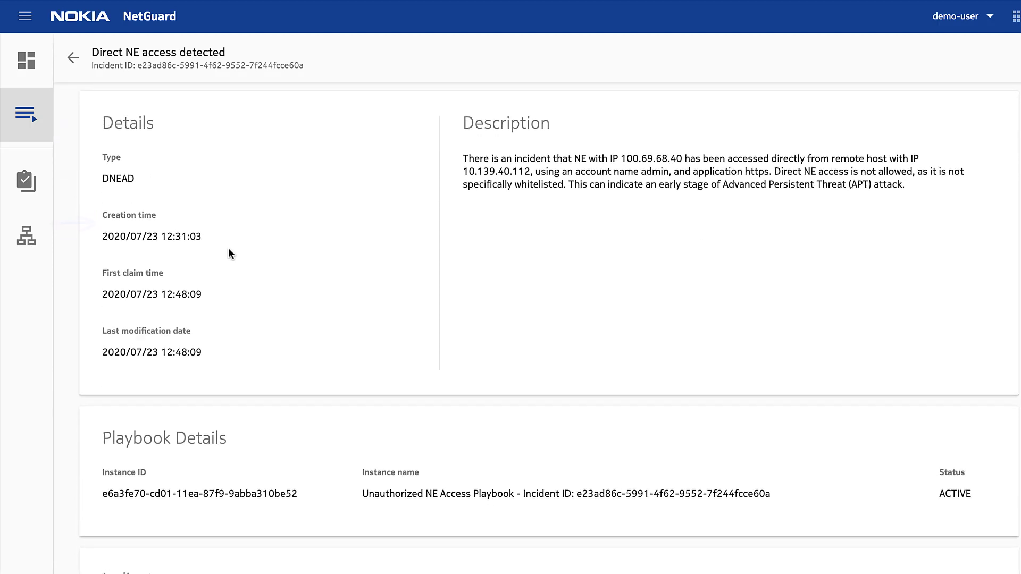
scroll(229, 250, "down", 3)
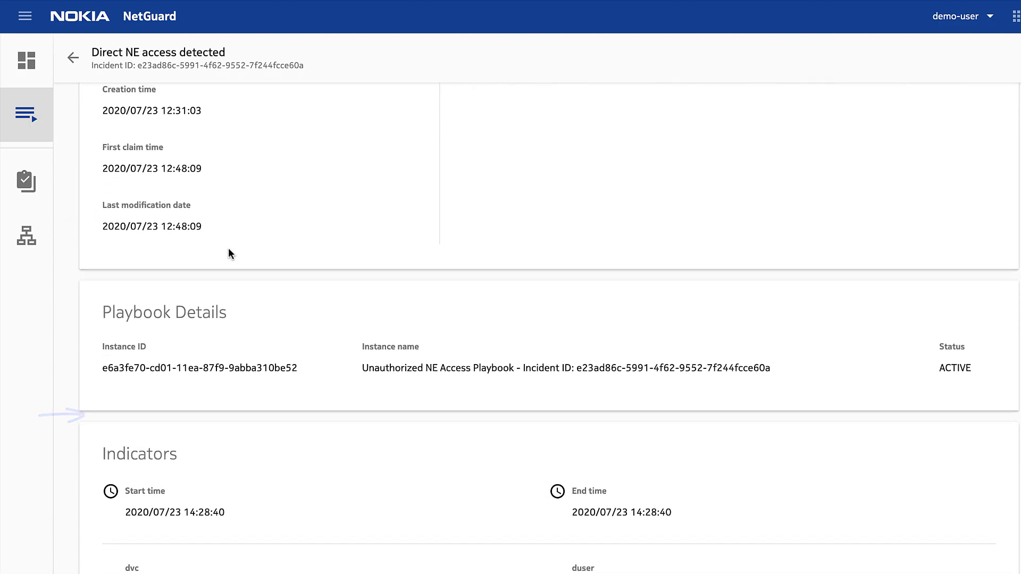
scroll(228, 248, "down", 2)
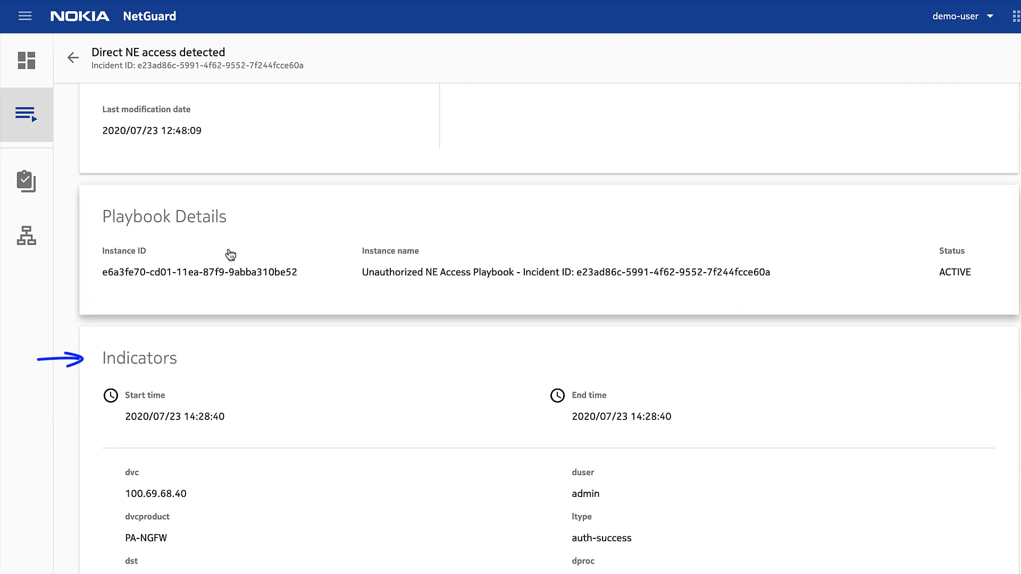
scroll(230, 255, "down", 3)
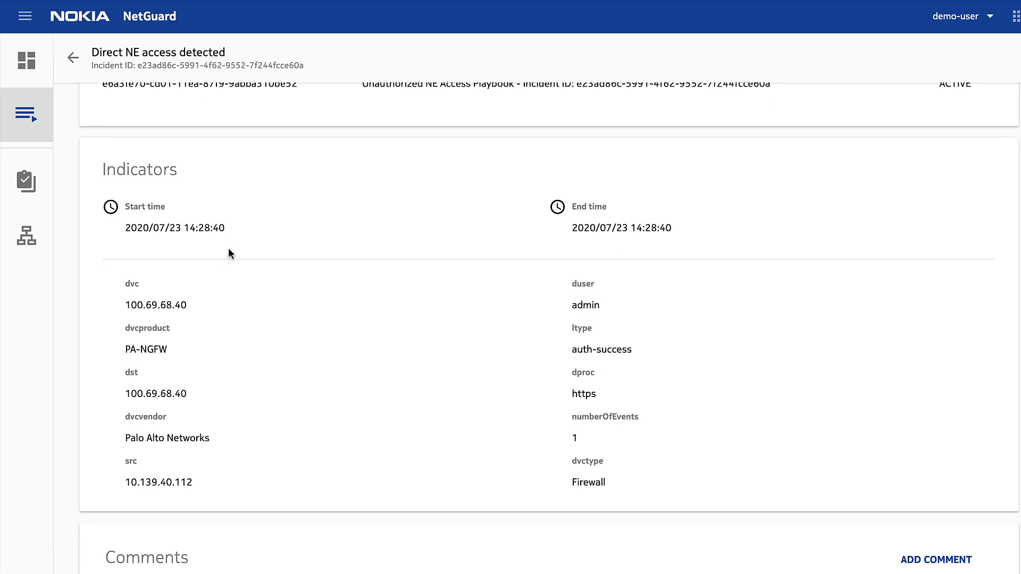
scroll(228, 249, "up", 4)
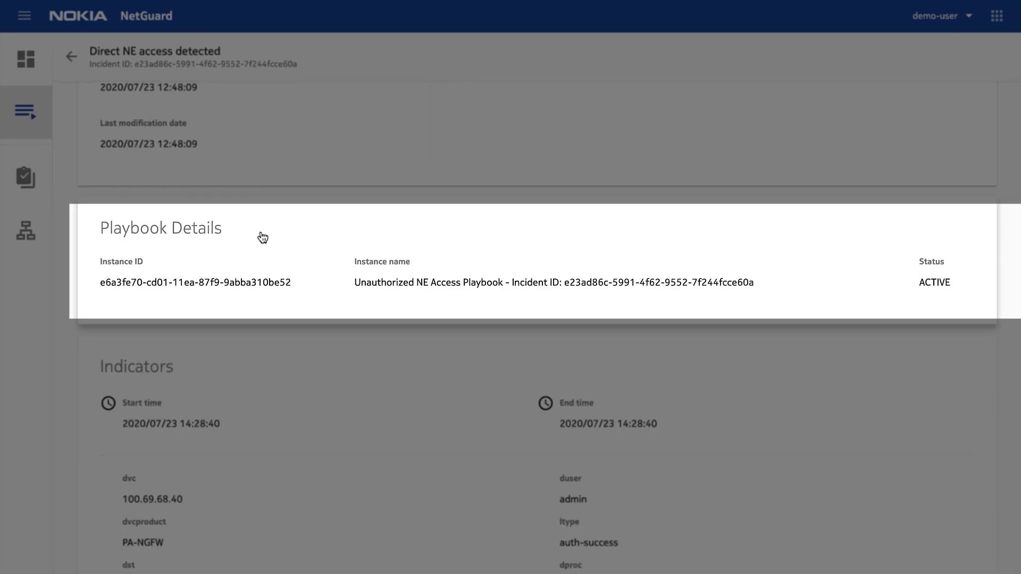
Open the Unauthorized NE Access Playbook instance from Playbook Details to see its task timeline
left_click(260, 231)
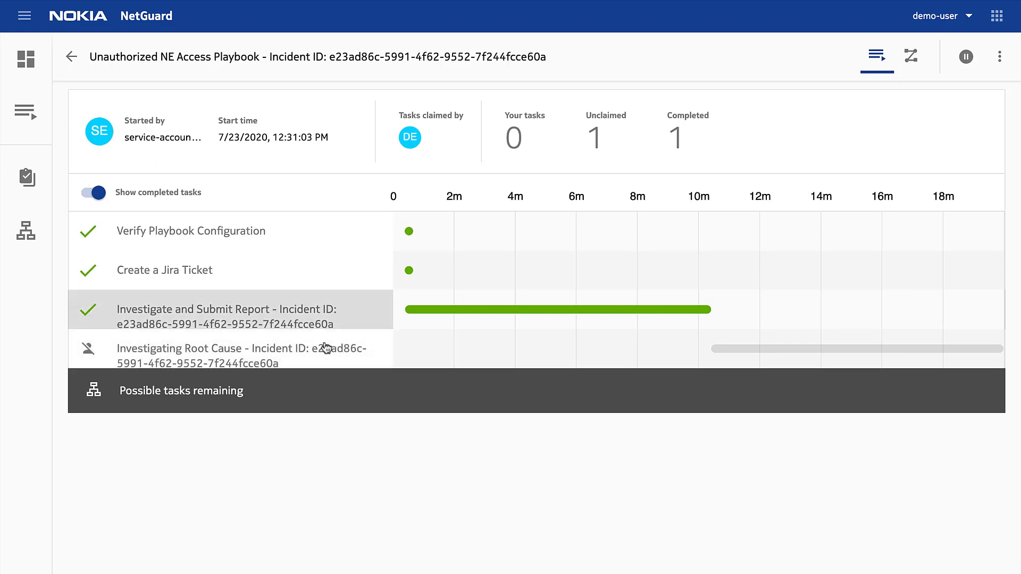
Show the playbook Diagram, zoomed in three steps and scrolled right to the Login Valid? branch
left_click(905, 58)
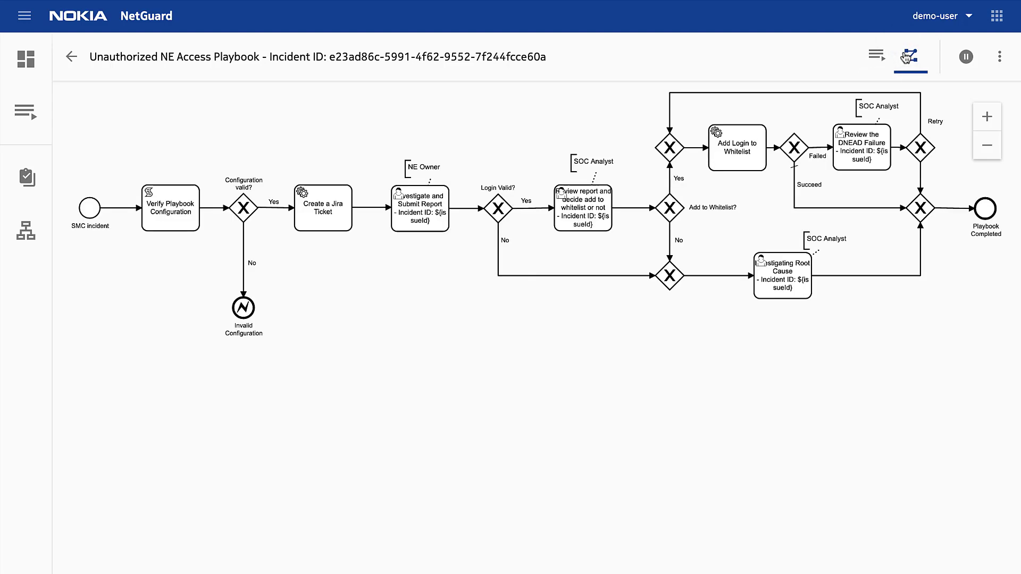
left_click(987, 116)
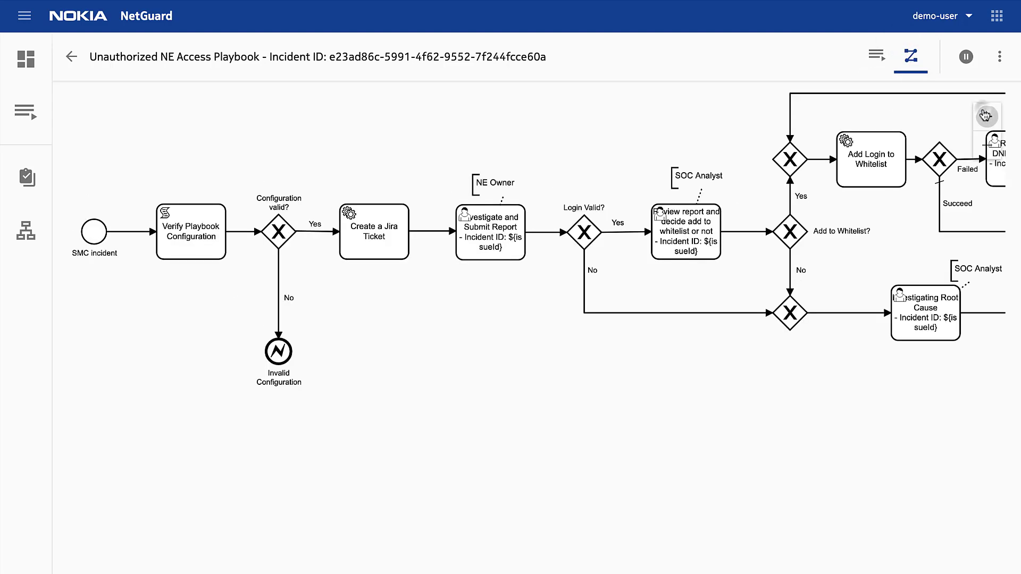
left_click(986, 116)
left_click(985, 116)
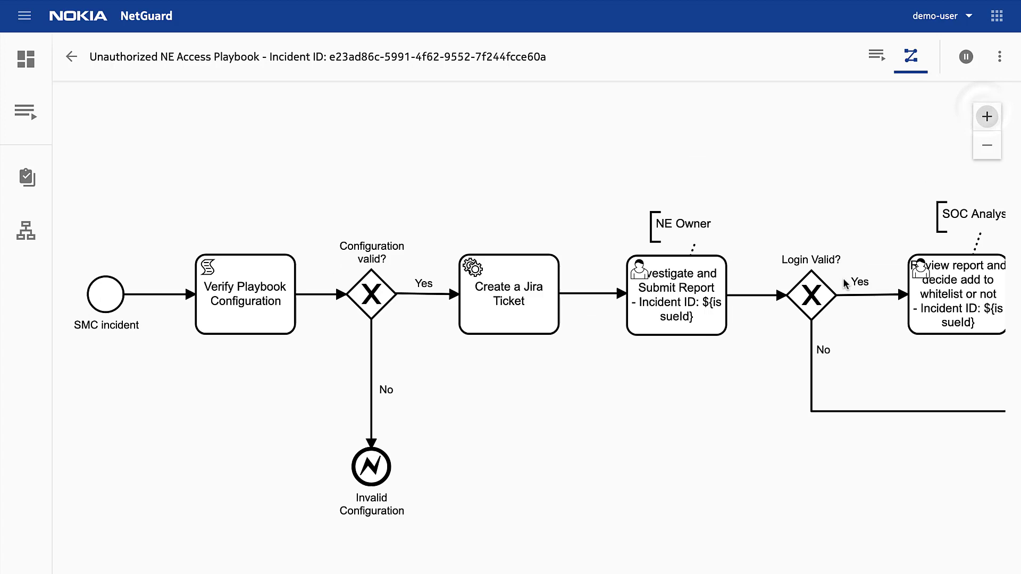
scroll(851, 272, "right", 5)
scroll(846, 284, "right", 15)
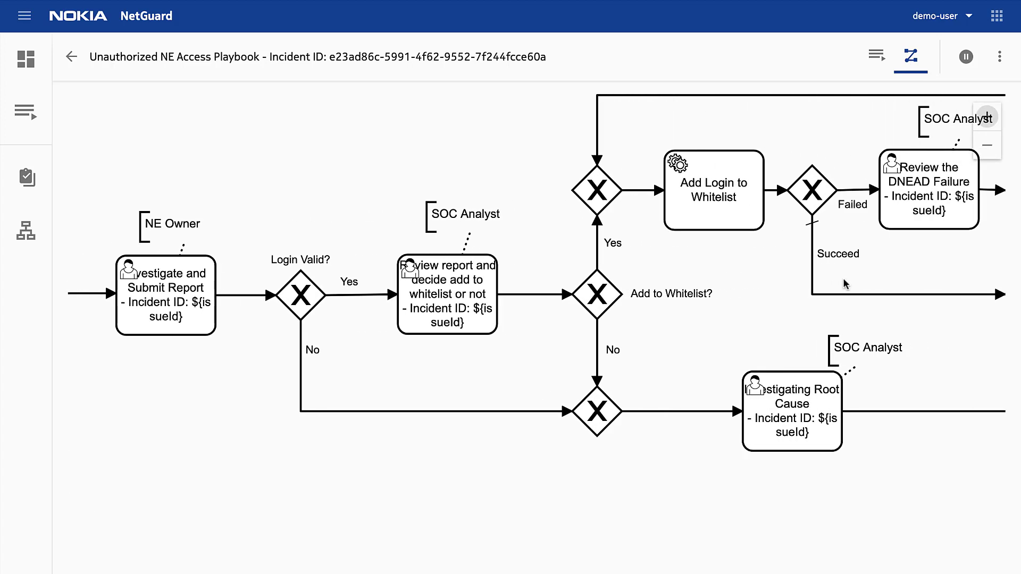
Claim the Investigating Root Cause task and enter 'Everything seems Ok' as the investigation result
left_click(876, 57)
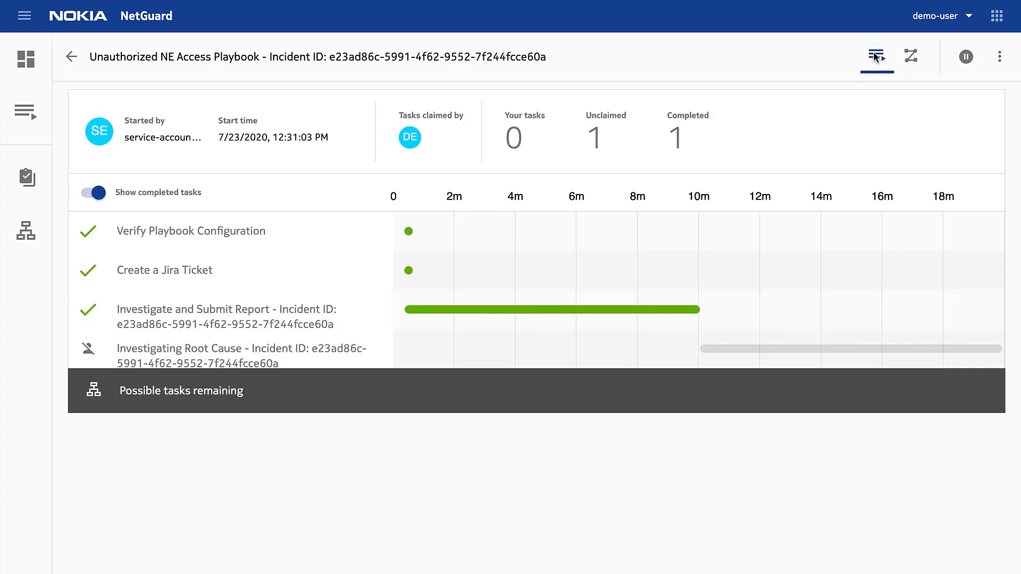
left_click(388, 340)
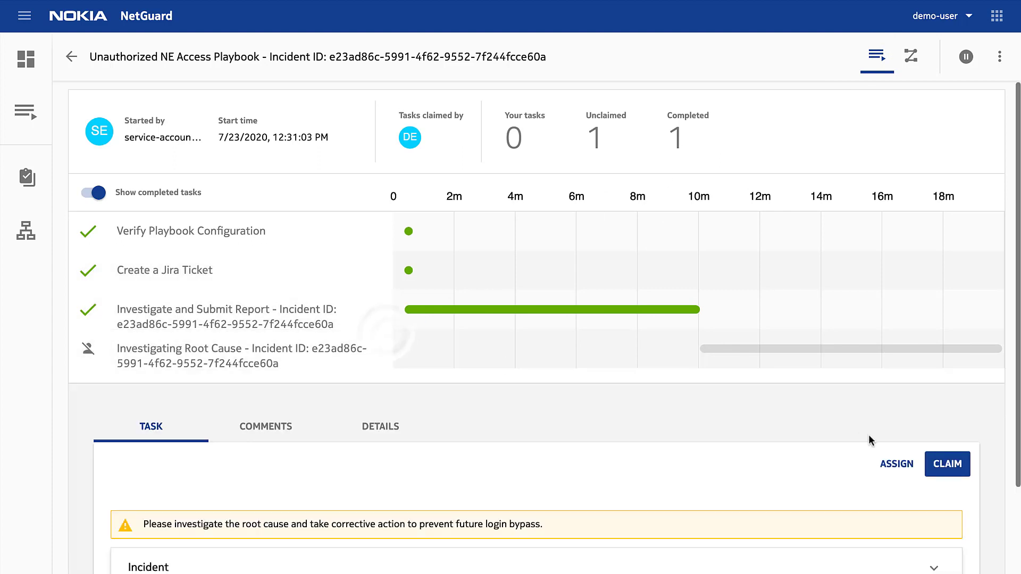
scroll(877, 439, "down", 2)
scroll(878, 443, "down", 2)
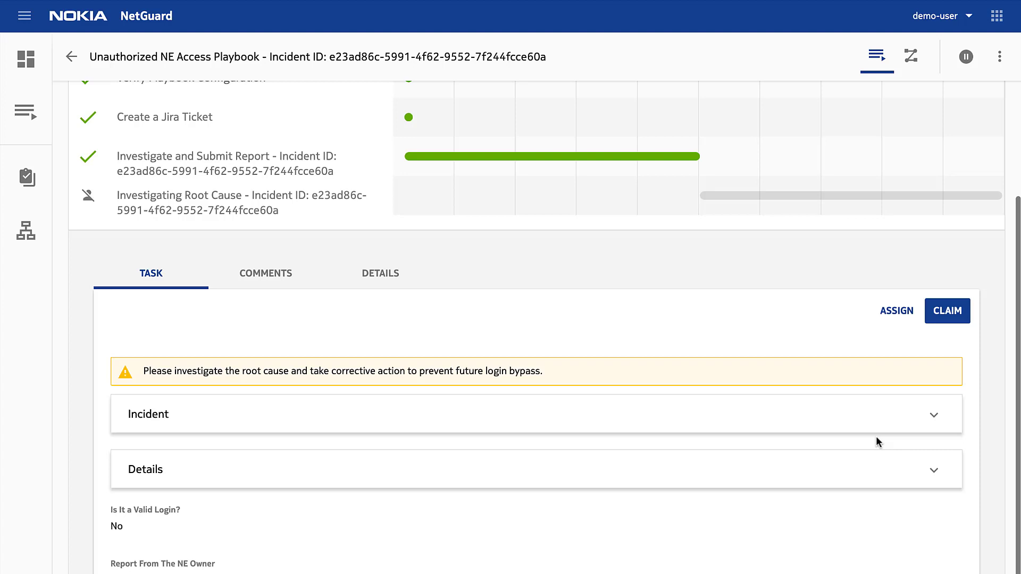
left_click(954, 319)
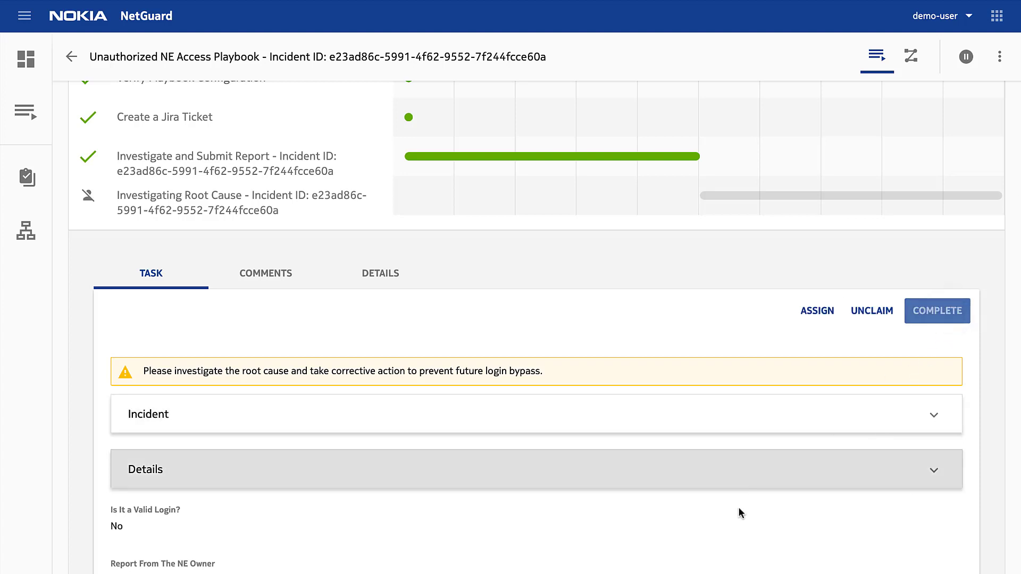
scroll(713, 532, "down", 2)
left_click(713, 532)
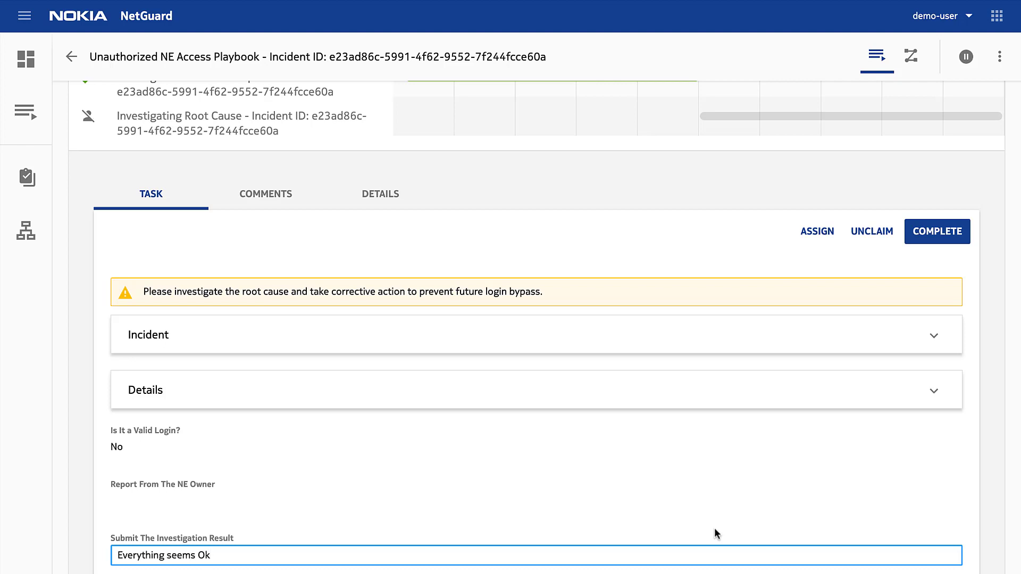
Complete the root-cause task, confirm the incident is completed, and return to the Incidents list
left_click(943, 231)
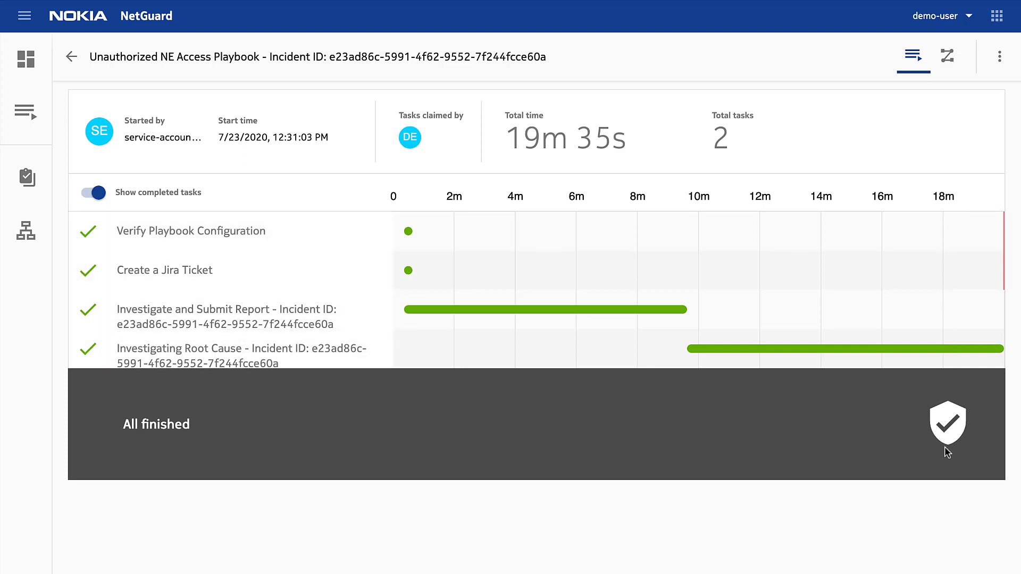
left_click(71, 57)
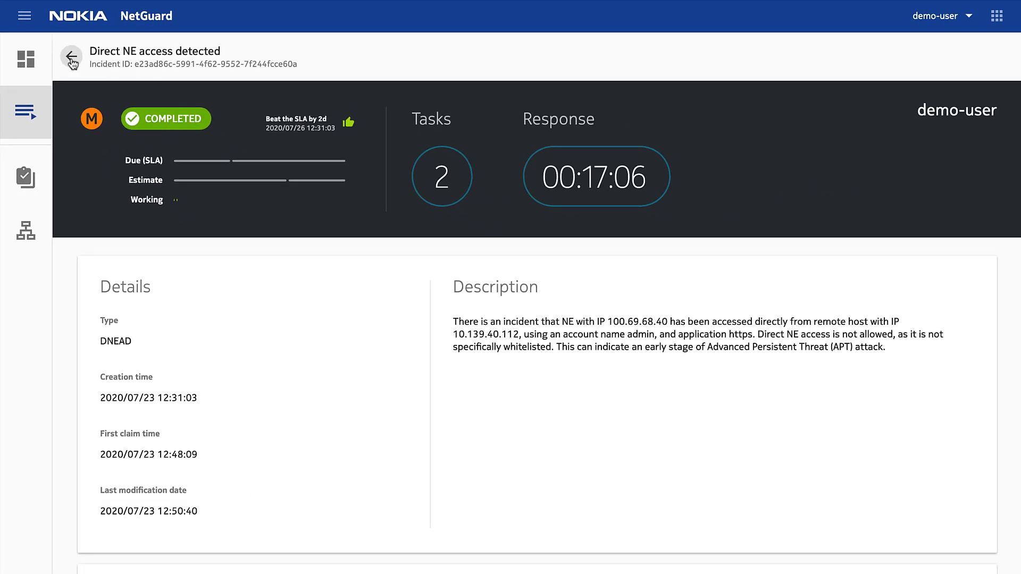
left_click(71, 57)
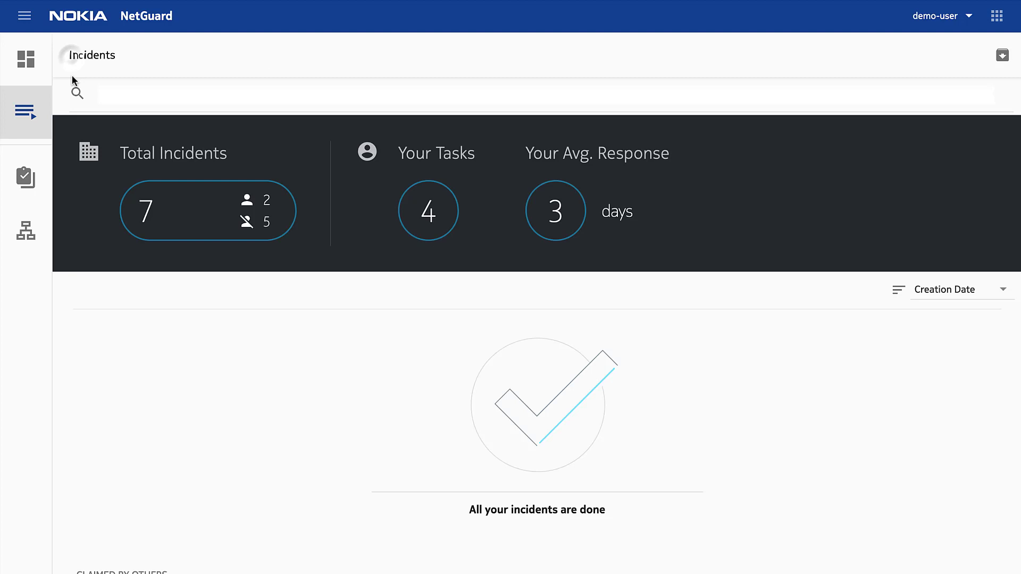